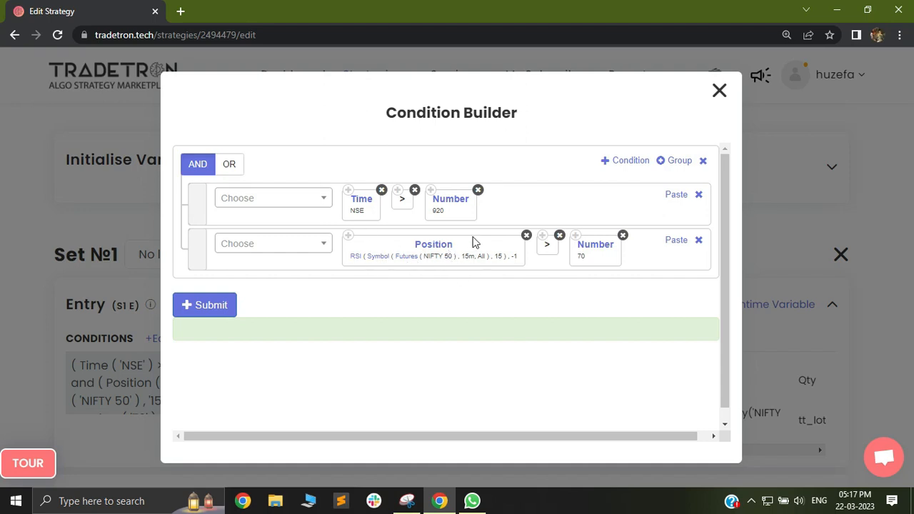
Step: Add a nested group with two empty conditions below the RSI condition and join them with OR
left_click(671, 161)
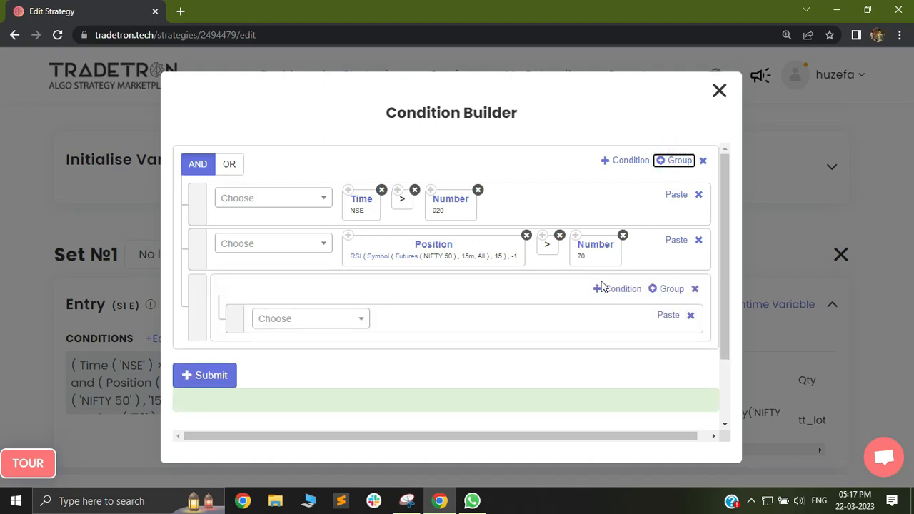
left_click(612, 294)
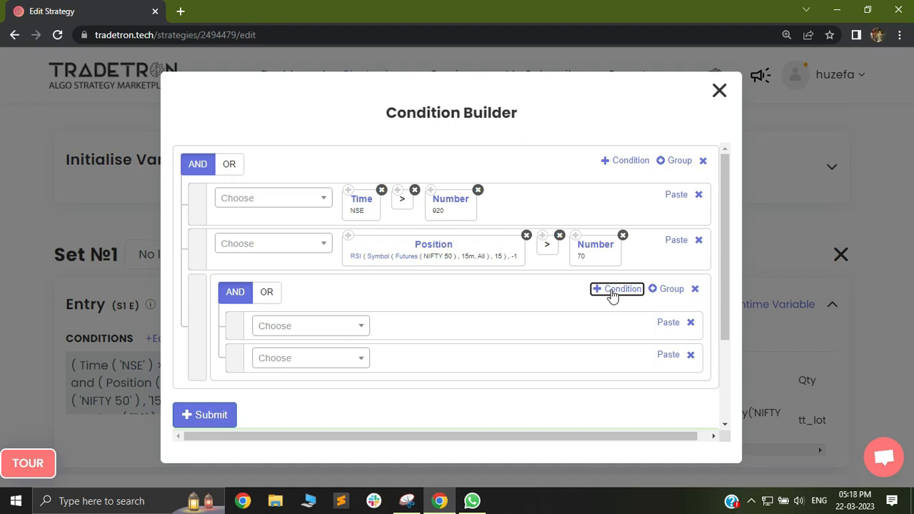
left_click(330, 327)
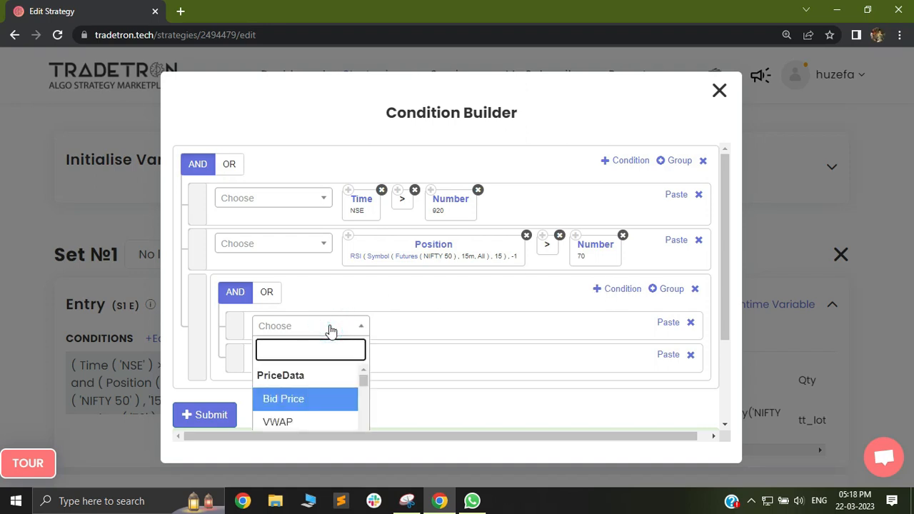
left_click(267, 294)
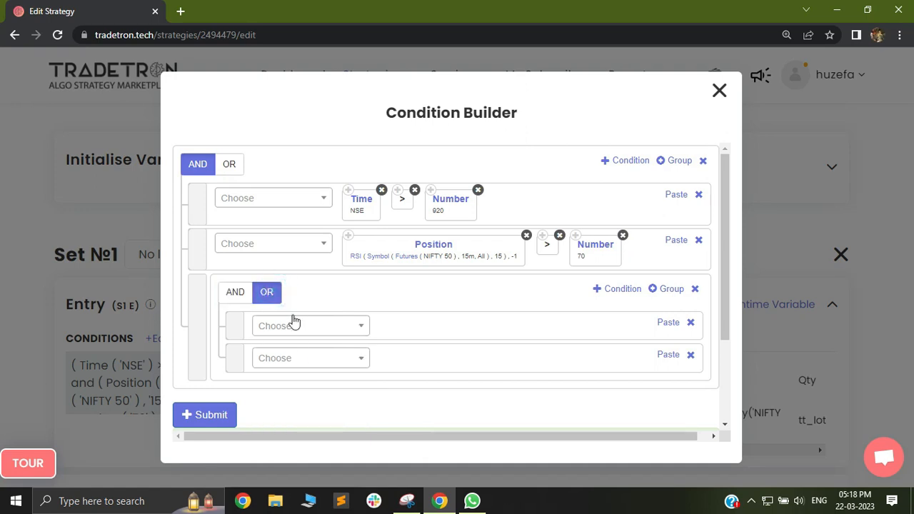
Step: Insert the Positions Detail keyword in the OR group's first condition, with Condition Type Entry and Instruments Type CE
left_click(293, 322)
type("pos")
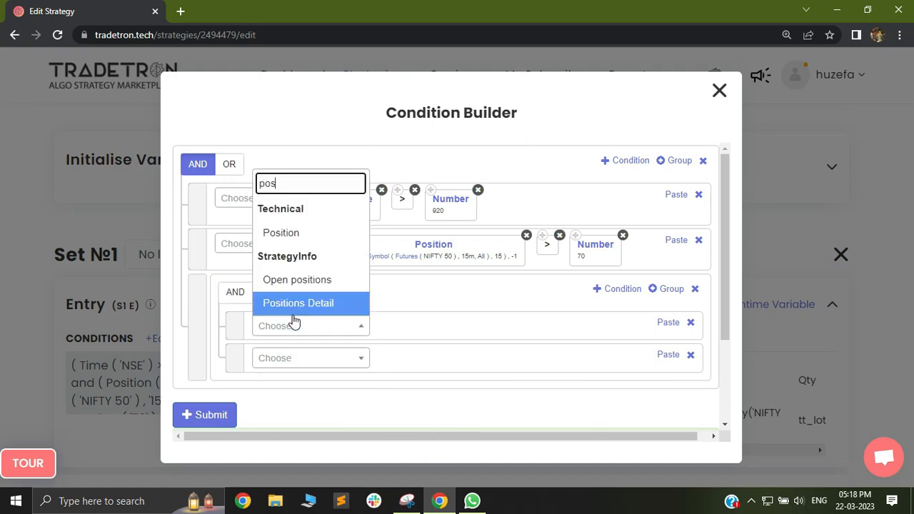
left_click(307, 304)
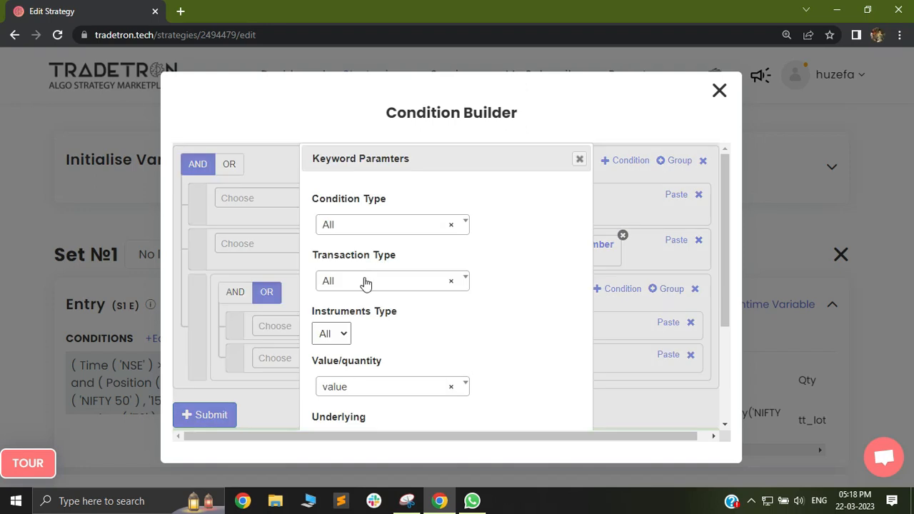
left_click(368, 223)
left_click(345, 302)
left_click(332, 337)
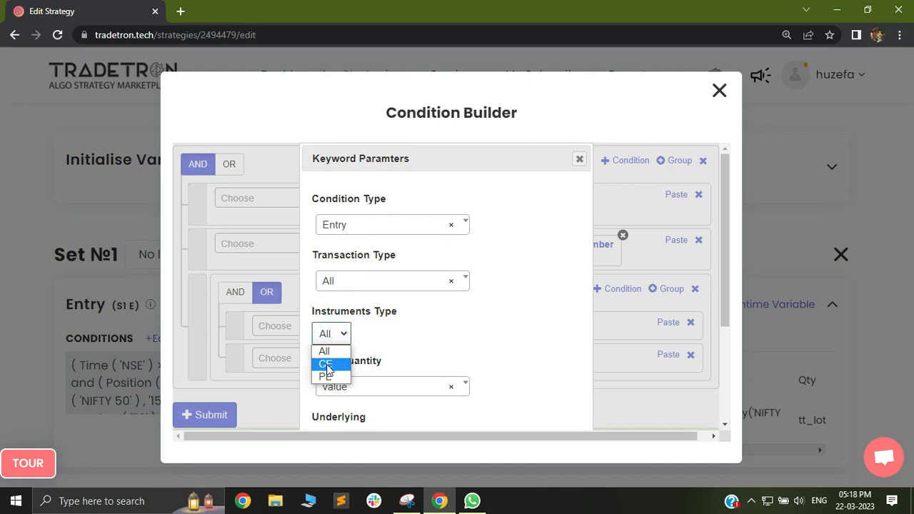
left_click(336, 365)
Step: Set the Positions Detail keyword's Value/quantity to quantity and Underlying to NIFTY 50, and confirm its parameters
scroll(395, 391, "down", 1)
left_click(389, 322)
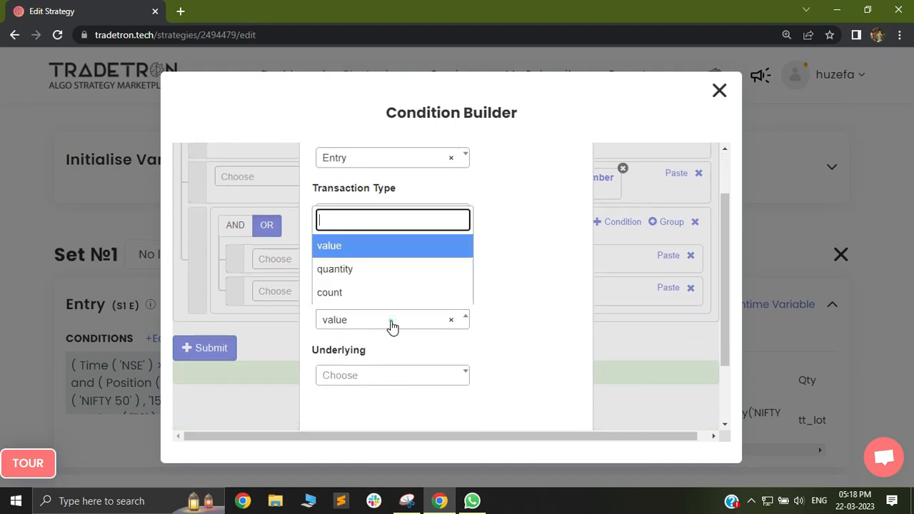
left_click(357, 273)
left_click(373, 376)
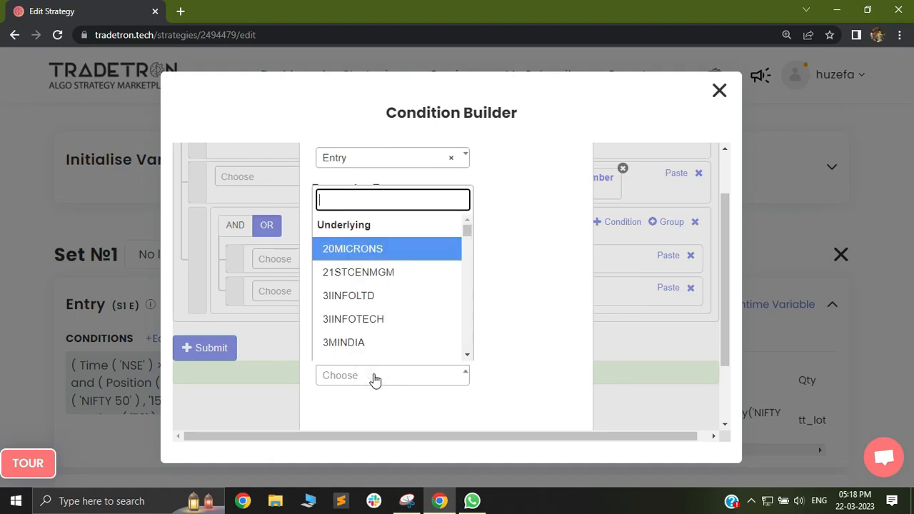
type("nifty")
key("Return")
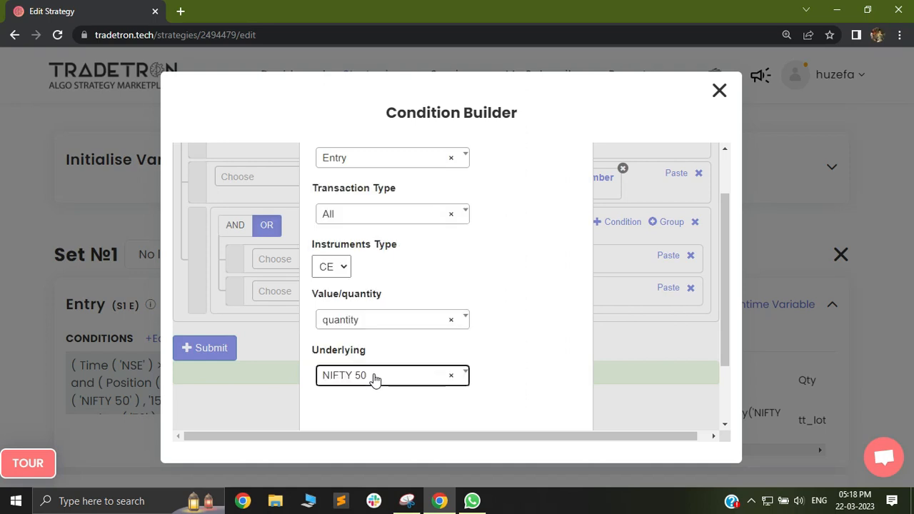
key("Tab")
key("Return")
scroll(369, 298, "up", 1)
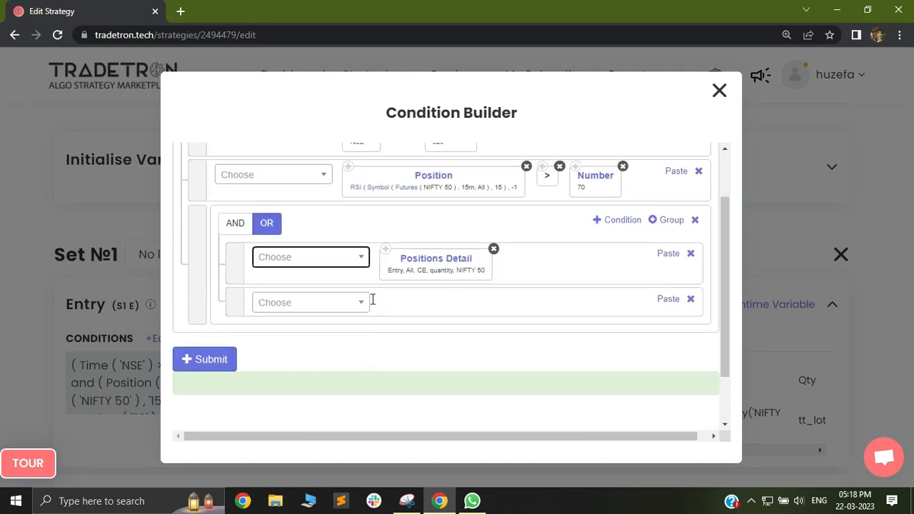
Step: Complete the Positions Detail condition with an equals comparison to the number 0
left_click(339, 262)
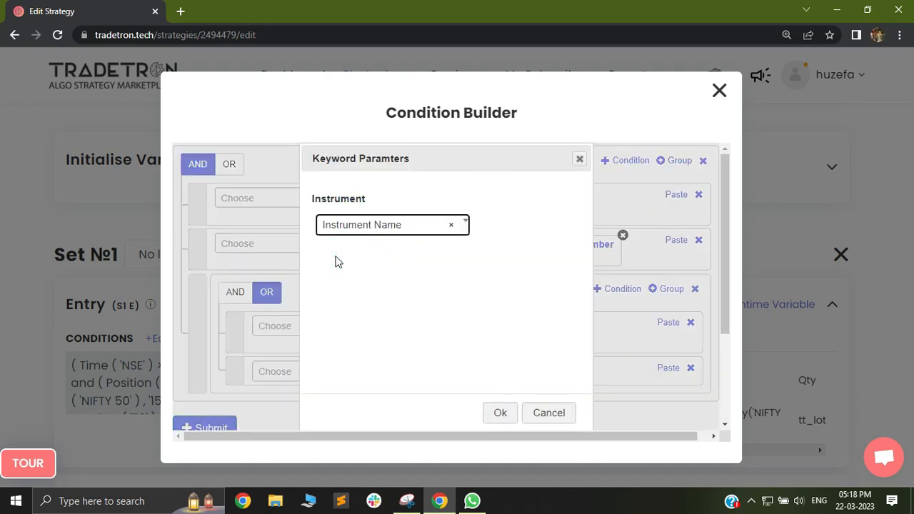
left_click(548, 413)
left_click(289, 326)
type("=")
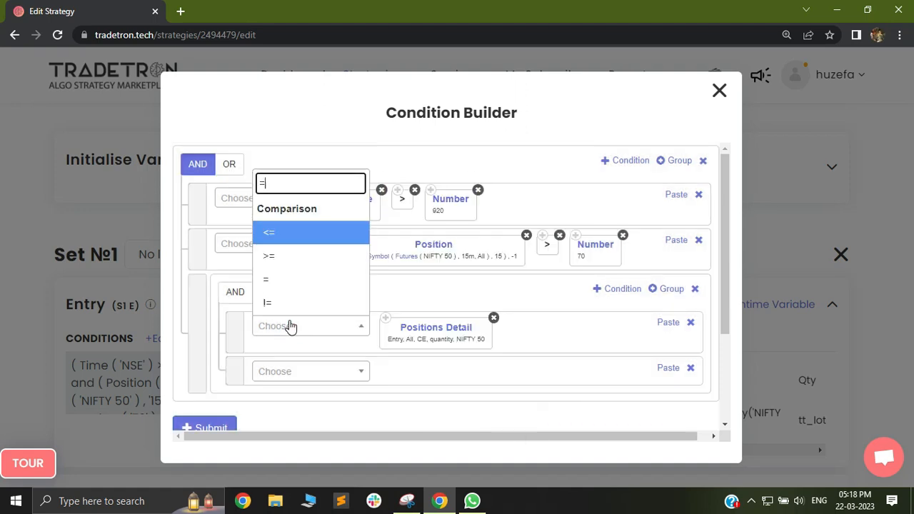
left_click(291, 280)
left_click(291, 326)
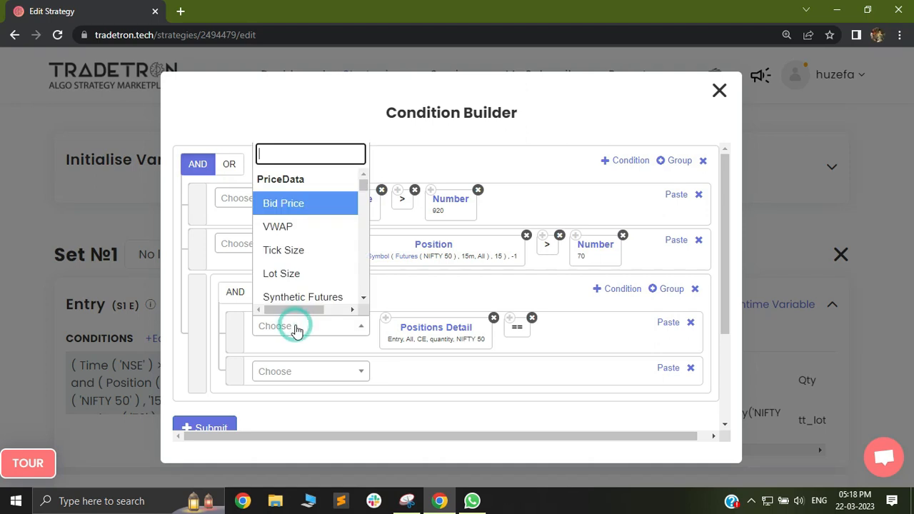
type("num")
left_click(286, 303)
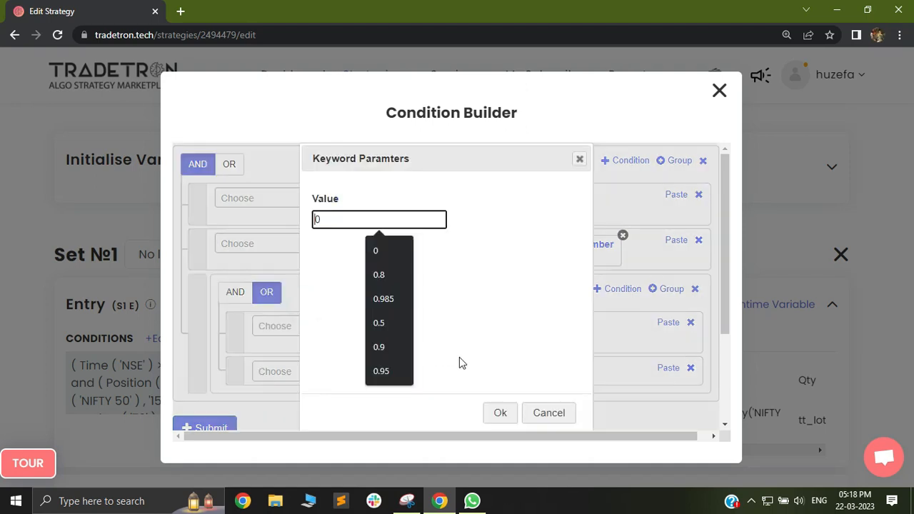
left_click(499, 414)
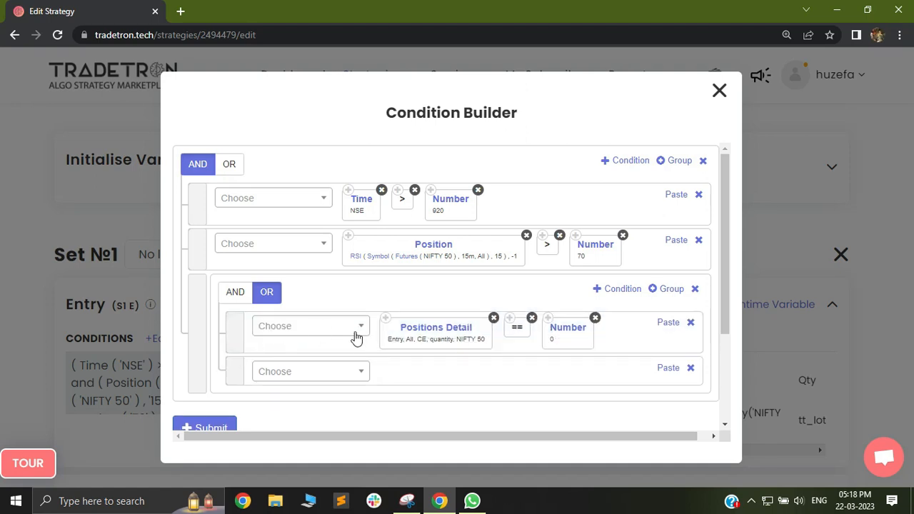
Step: Replace the OR group's empty second condition with a nested AND group containing two conditions
left_click(668, 290)
scroll(690, 318, "down", 2)
left_click(690, 302)
left_click(611, 304)
Step: Build the AND group's first condition as Positions Detail != 0, reusing copies of the existing Positions Detail and Number 0 keywords
left_click(388, 251)
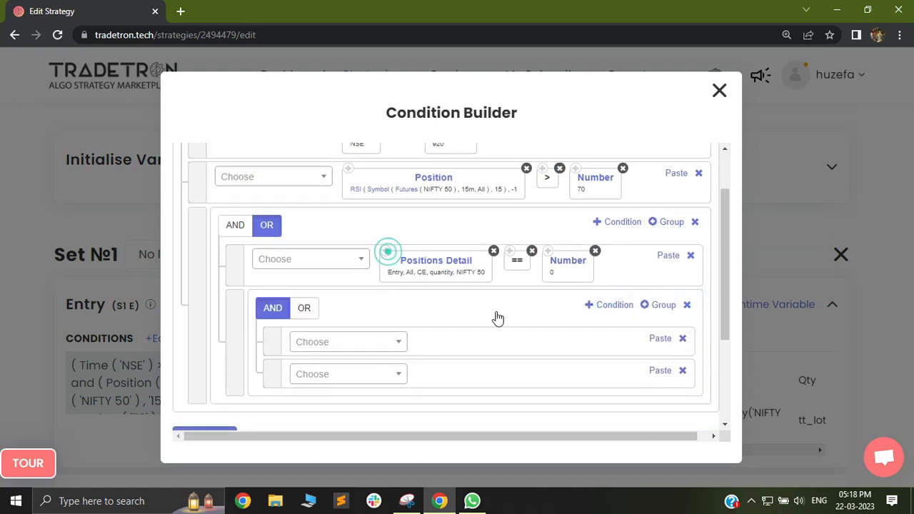
left_click(660, 338)
left_click(354, 343)
type("!")
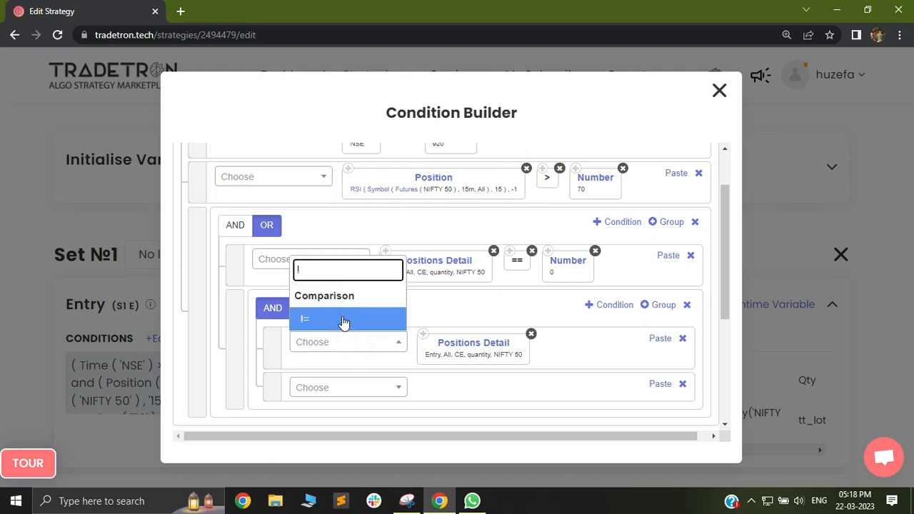
left_click(342, 318)
left_click(548, 251)
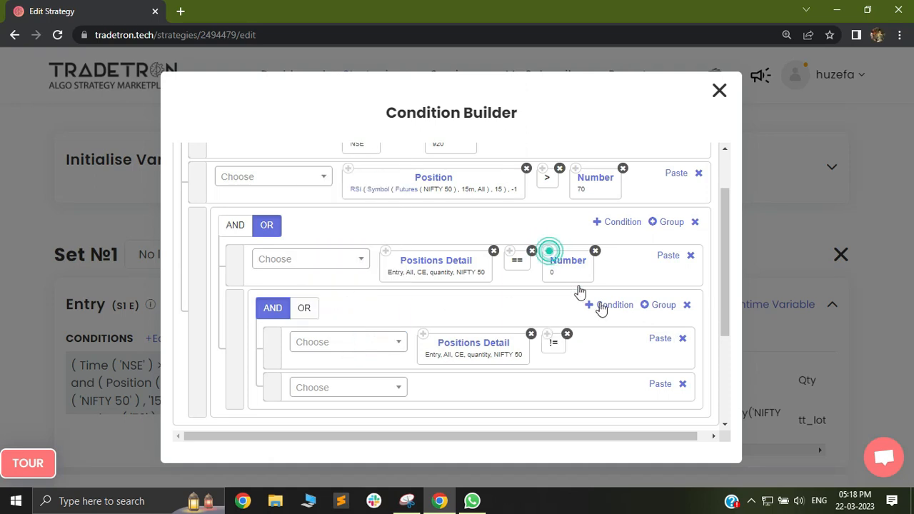
left_click(659, 338)
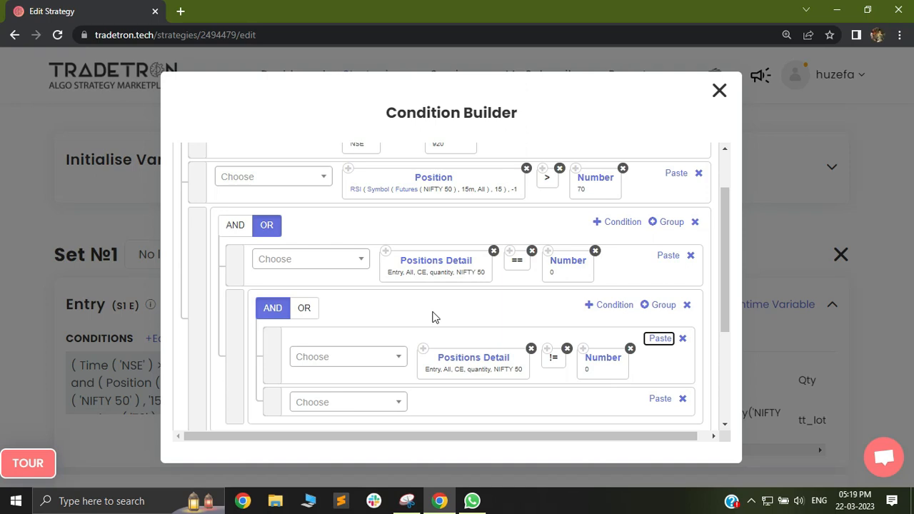
Step: Insert the Traded Instrument keyword in the AND group's second condition and set its Field to pnl
scroll(431, 317, "down", 1)
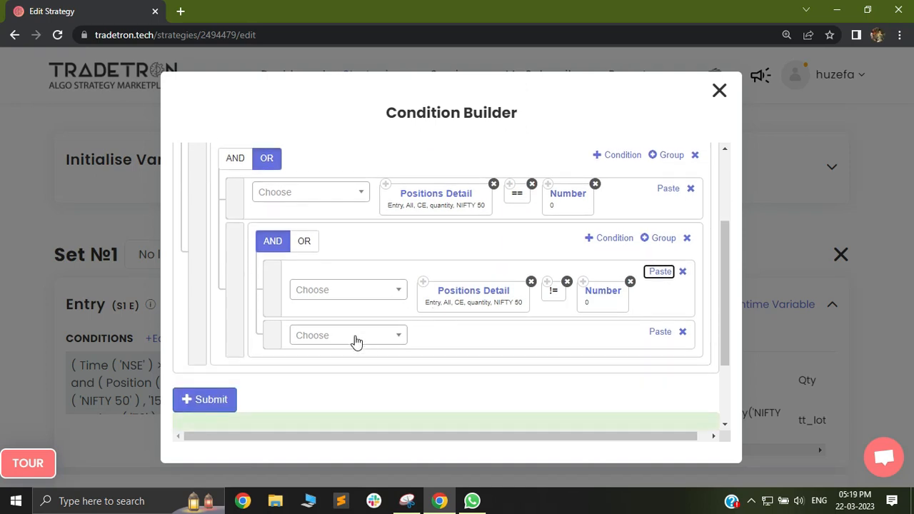
left_click(355, 336)
type("trade")
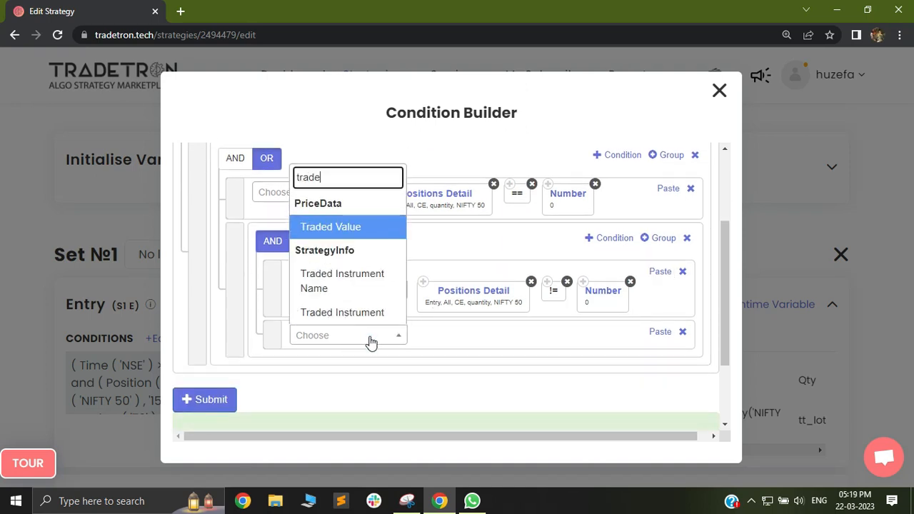
left_click(363, 313)
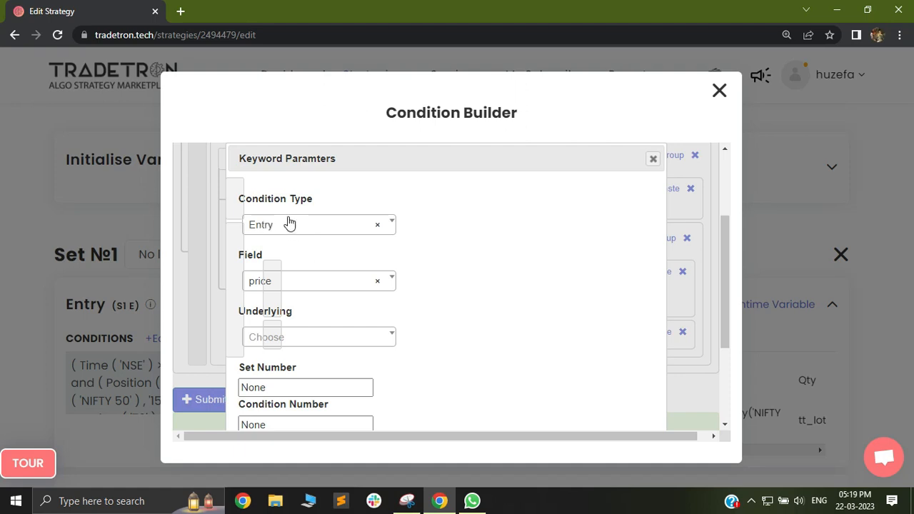
scroll(256, 280, "down", 1)
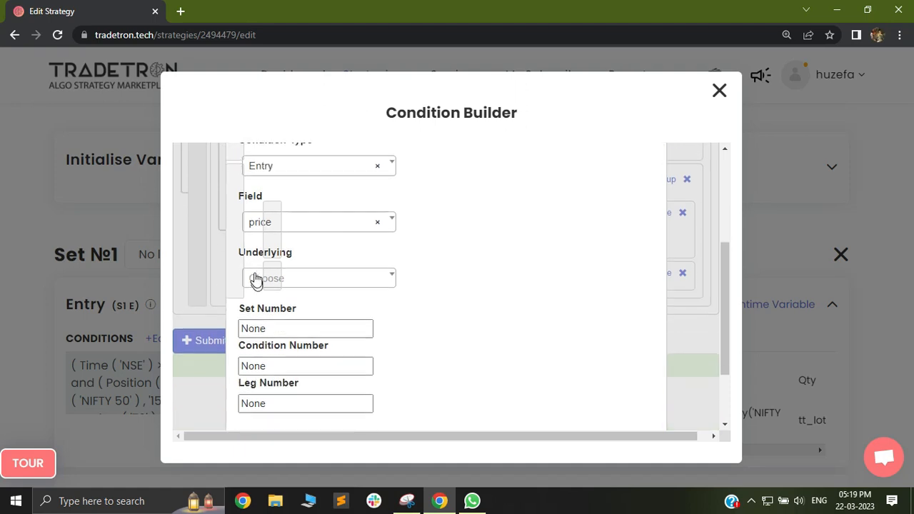
left_click(341, 214)
left_click(297, 345)
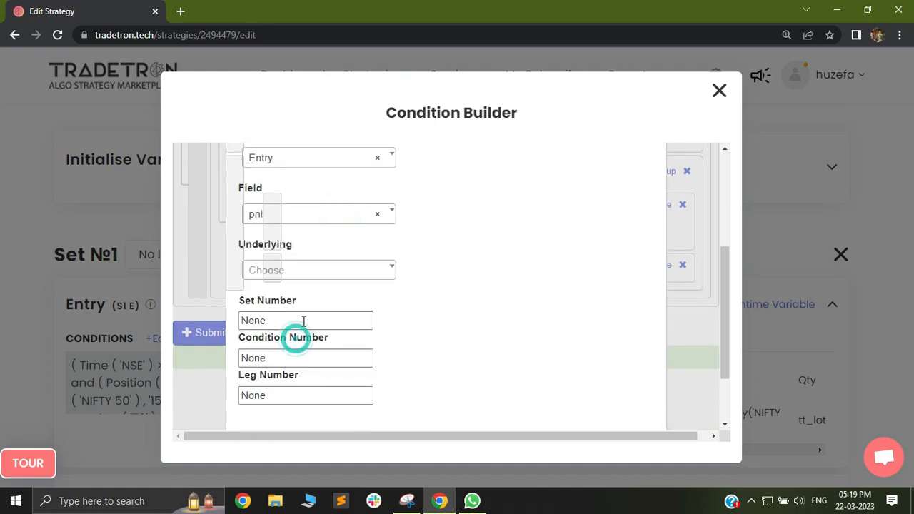
Step: Set the Traded Instrument's Underlying to NIFTY 50 and its Set, Condition and Leg Numbers to 1, and confirm the parameters
left_click(353, 270)
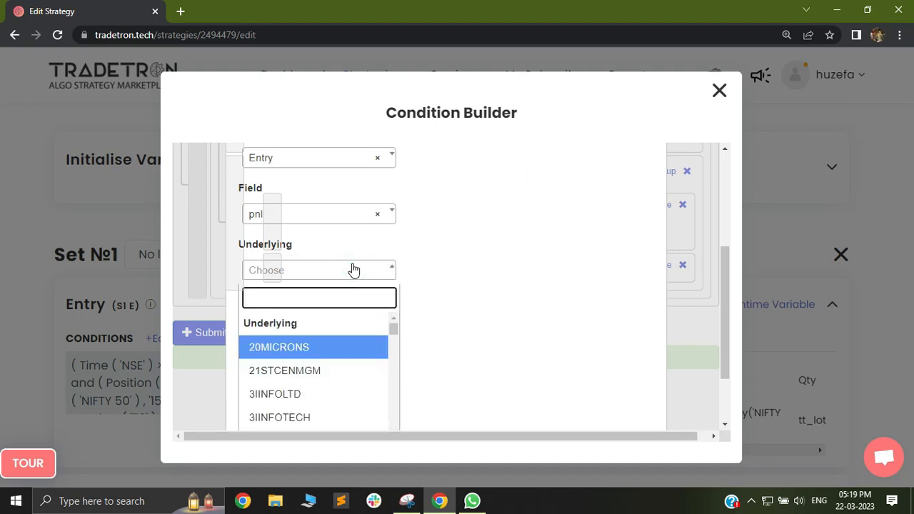
type("nifty")
key("Return")
key("Tab")
type("1")
key("Tab")
type("1")
key("Tab")
type("1")
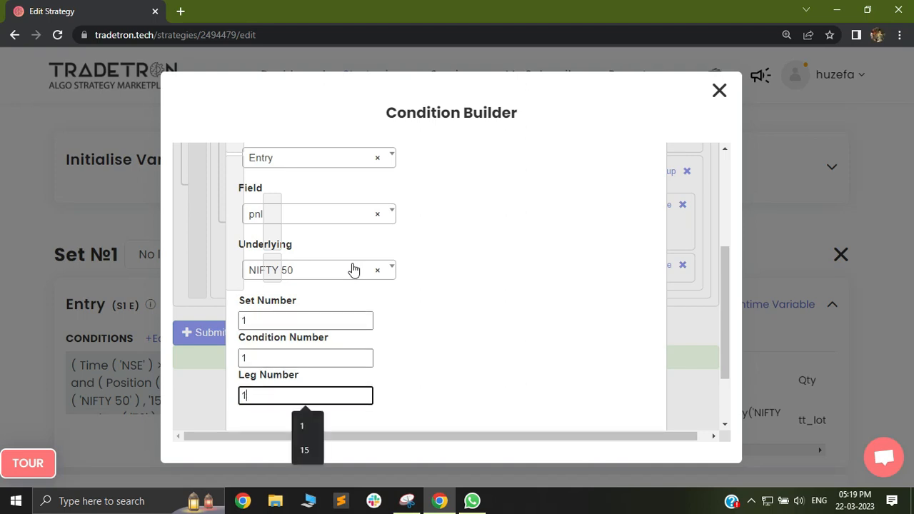
scroll(557, 374, "down", 3)
left_click(573, 413)
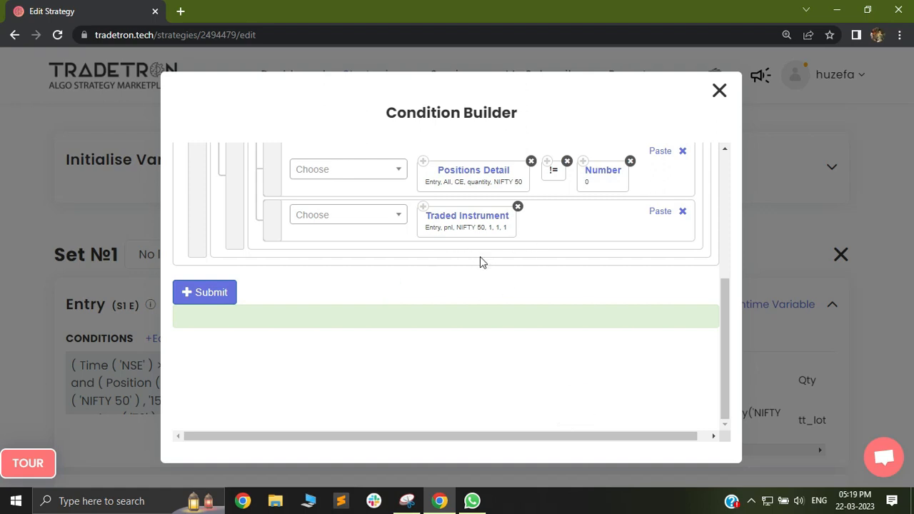
Step: Complete the Traded Instrument condition with a greater-than comparison to the number 0
left_click_drag(723, 312, 725, 262)
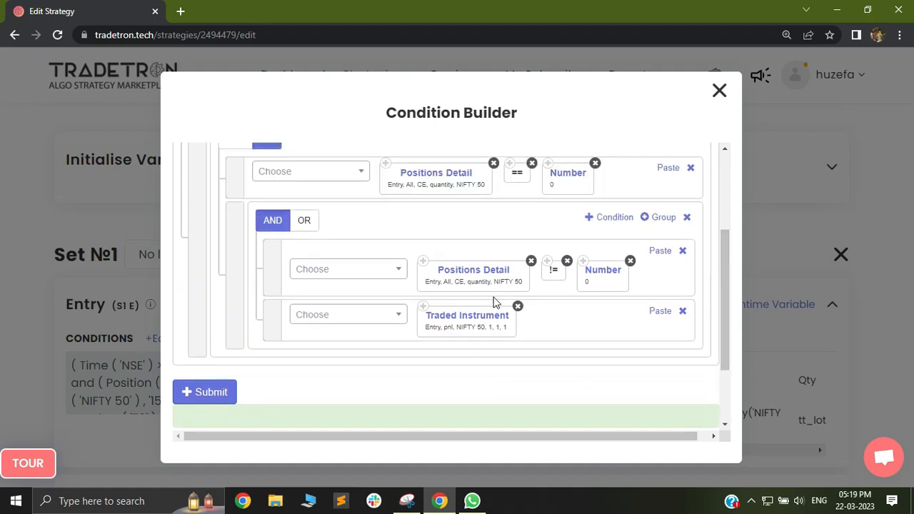
left_click(349, 318)
type(">")
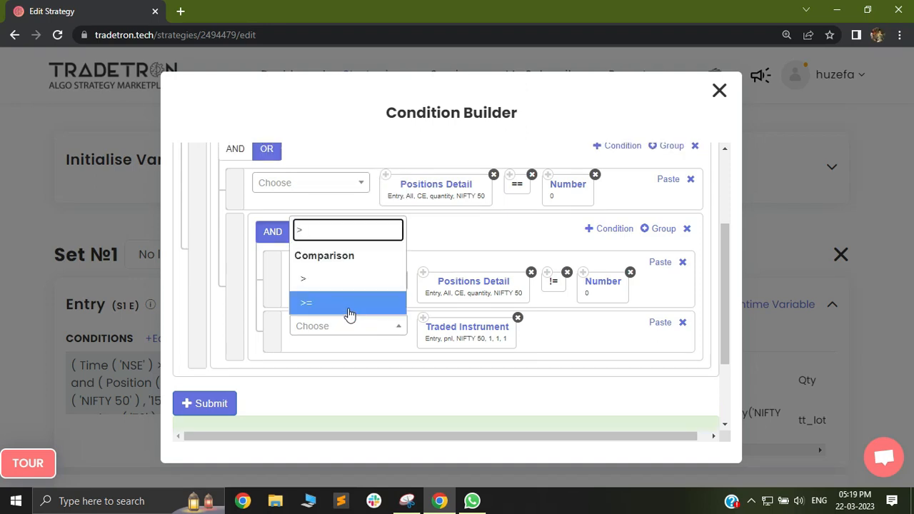
left_click(345, 286)
left_click(367, 328)
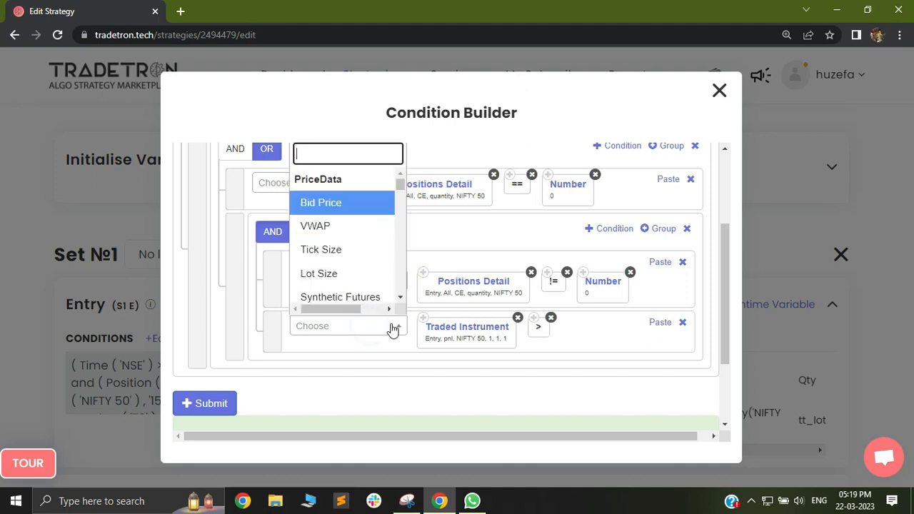
type("num")
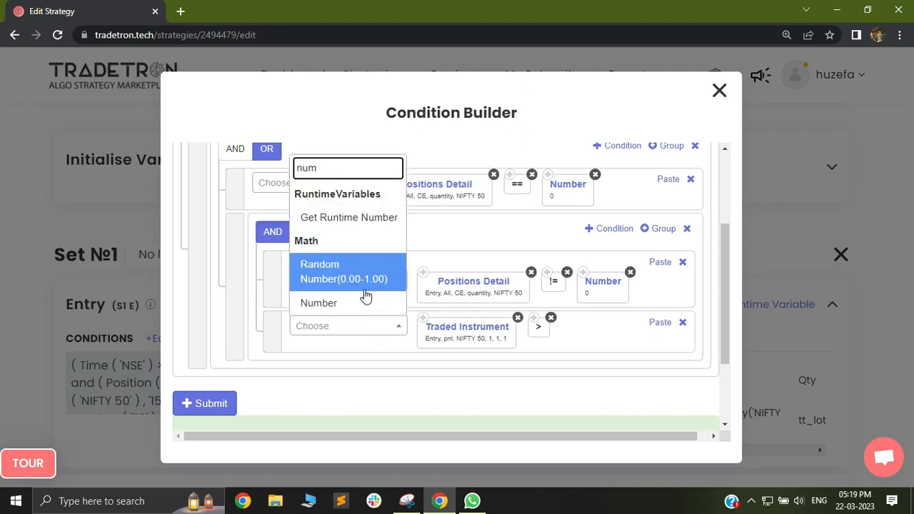
left_click(360, 304)
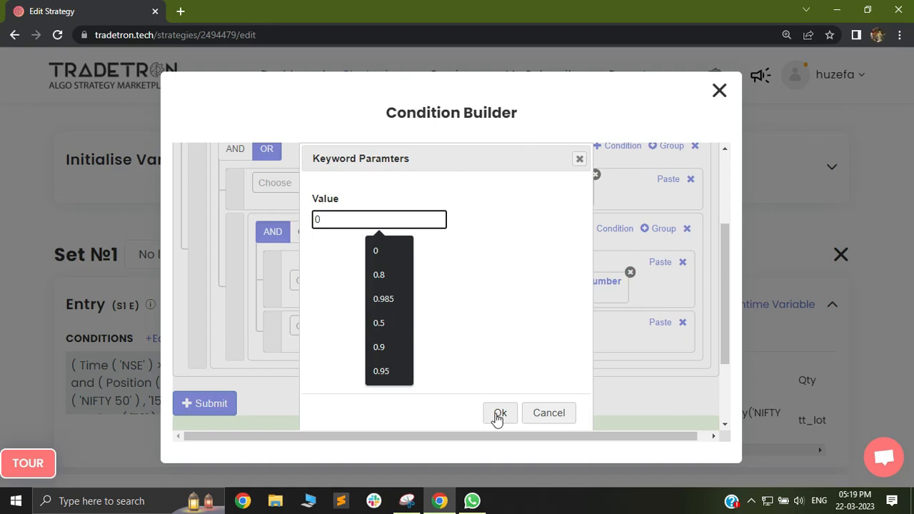
left_click(495, 412)
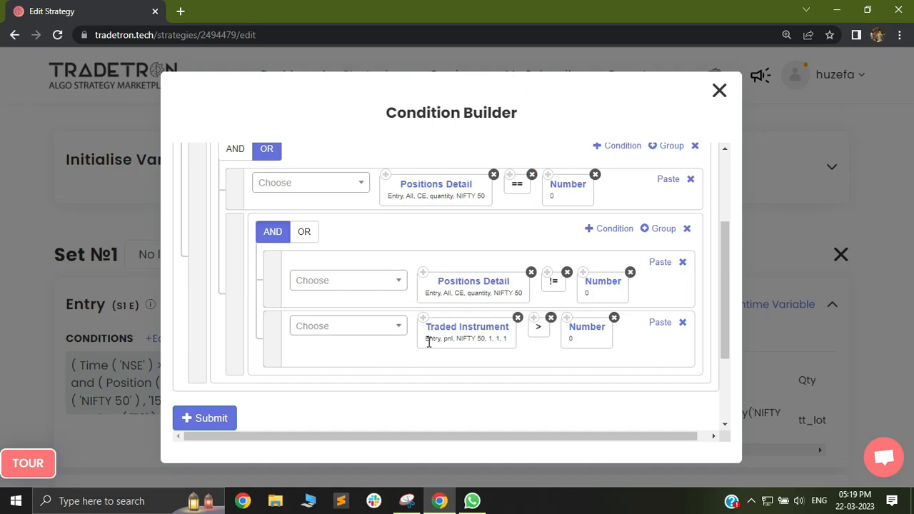
Step: Replace the greater-than operator in the Traded Instrument condition with a less-than operator placed before the number 0
left_click(357, 330)
type("<")
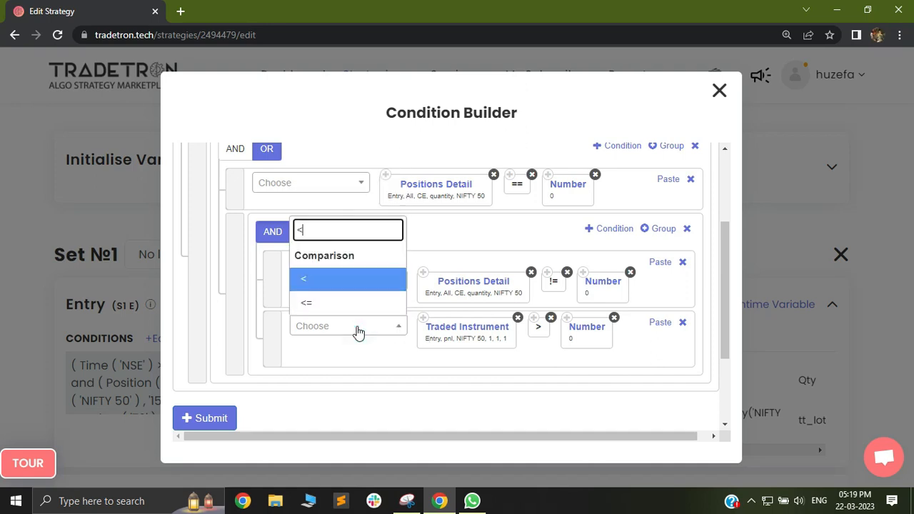
left_click(322, 285)
left_click_drag(636, 341, 565, 347)
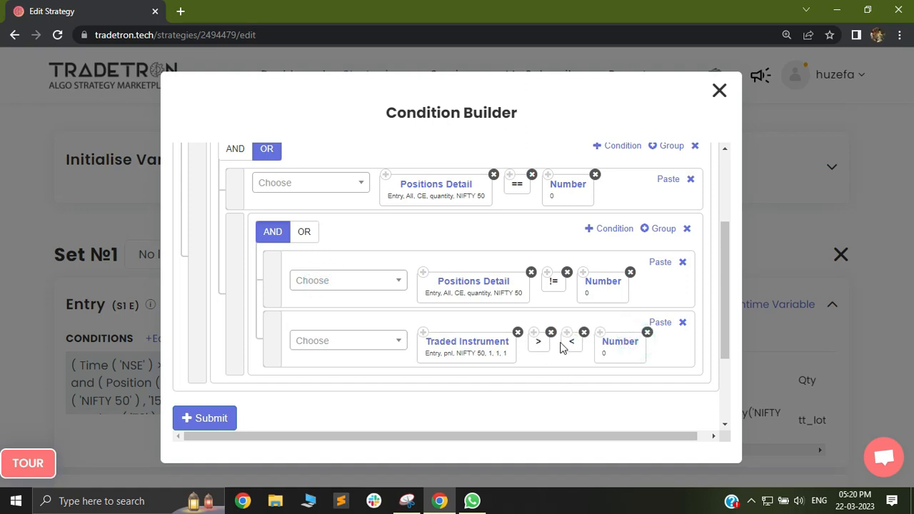
left_click(553, 333)
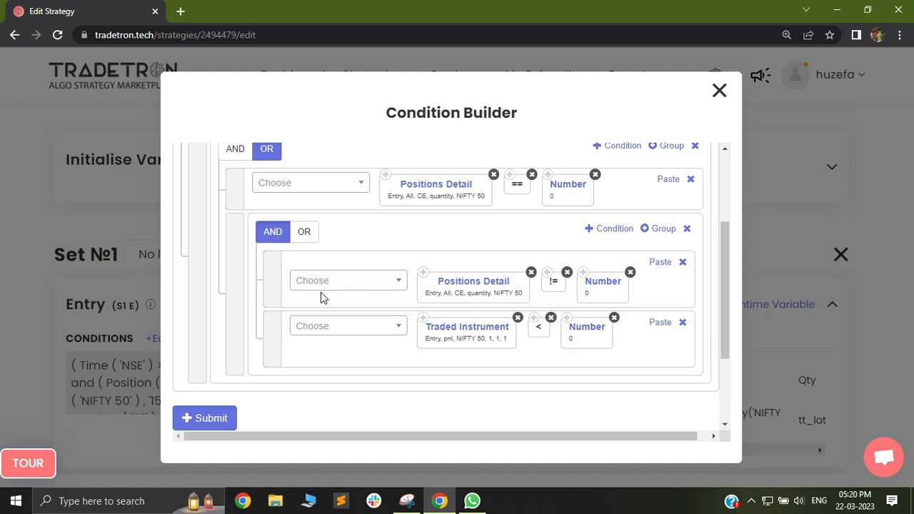
Step: Remove the Traded Instrument keyword, its comparison operator and the number from the AND group's second condition
left_click(517, 318)
left_click(439, 318)
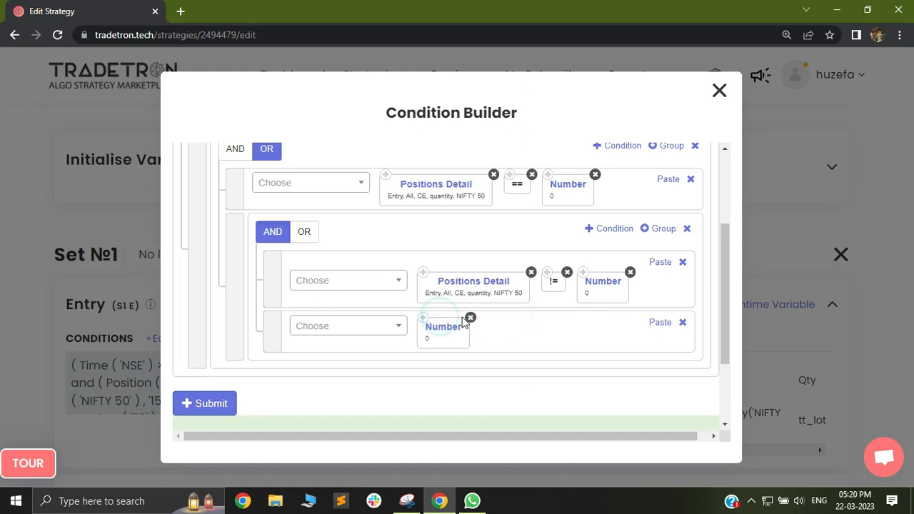
left_click(469, 317)
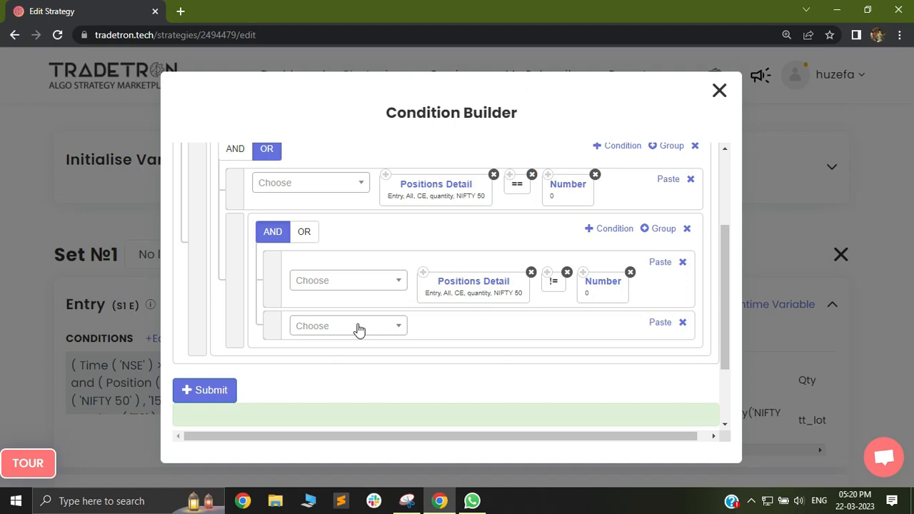
Step: Insert the PNL keyword followed by a greater-than operator in the AND group's emptied second condition
left_click(359, 327)
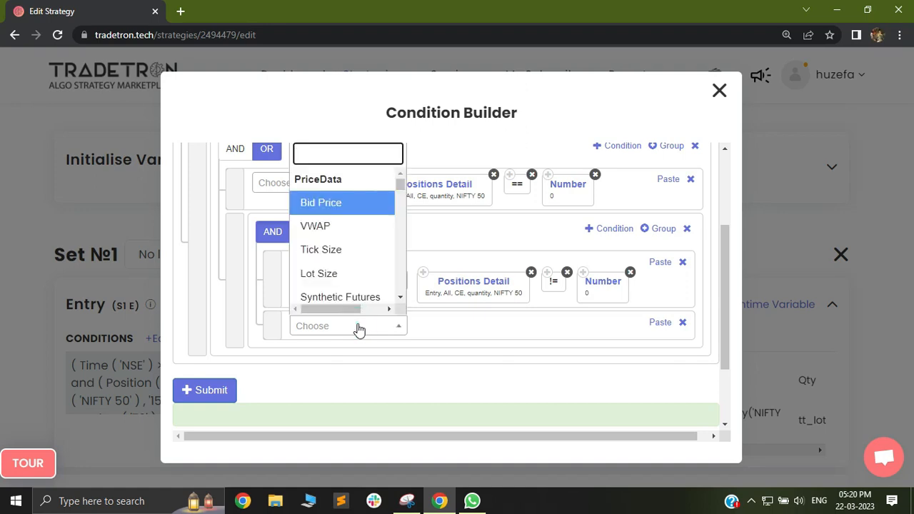
type("pnl")
left_click(343, 280)
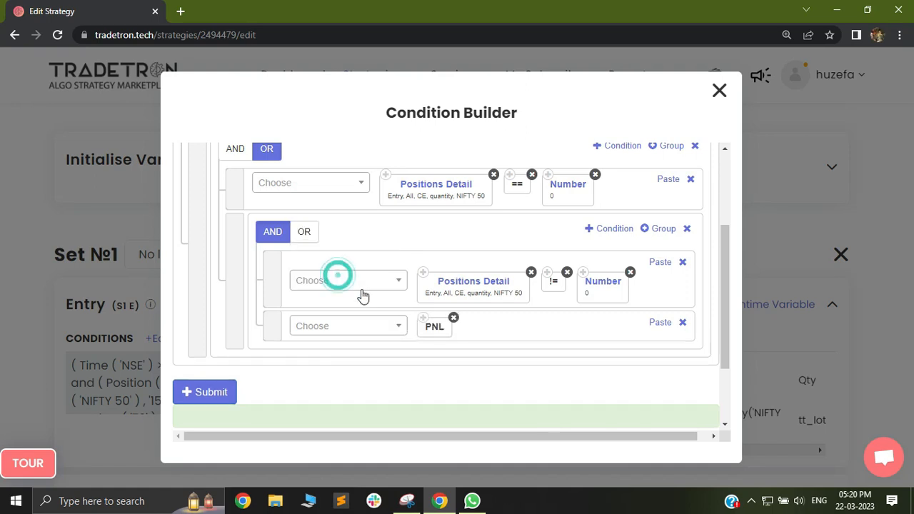
left_click(359, 327)
type(">")
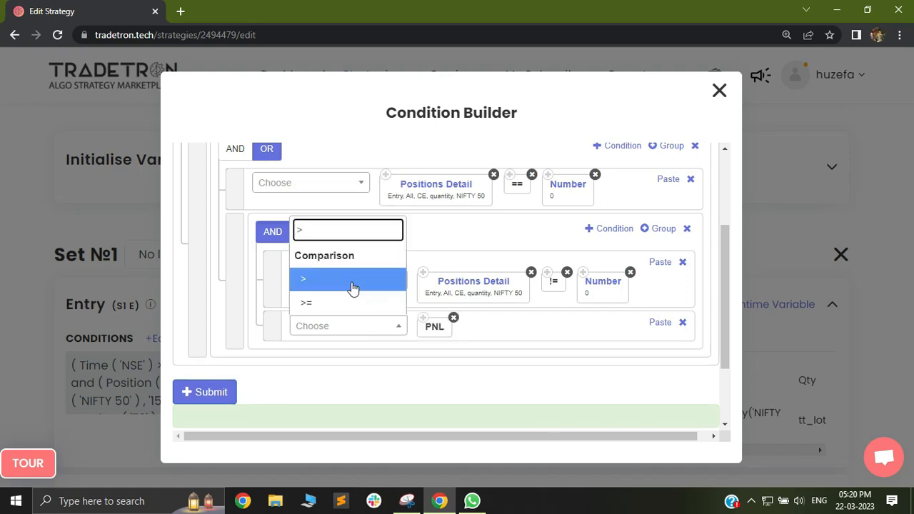
left_click(351, 280)
Step: Complete the PNL condition with a Number keyword set to 0
left_click(350, 331)
type("num")
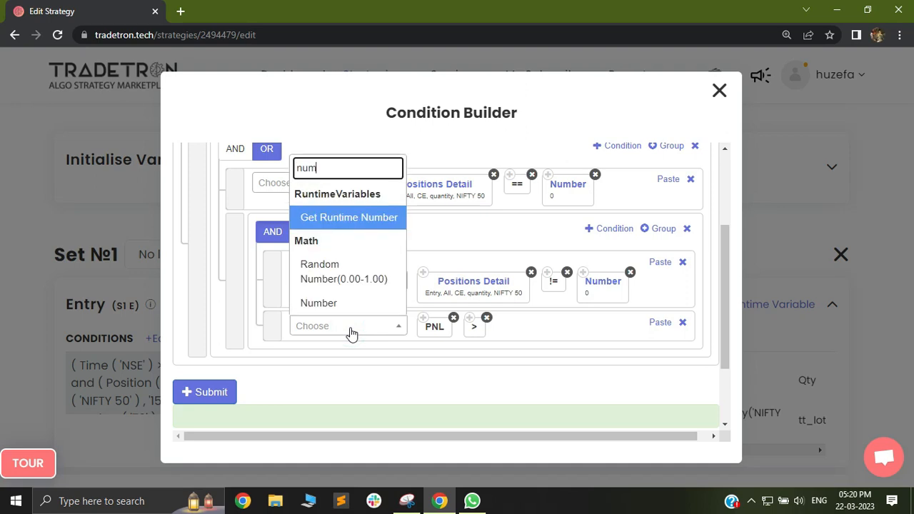
left_click(320, 304)
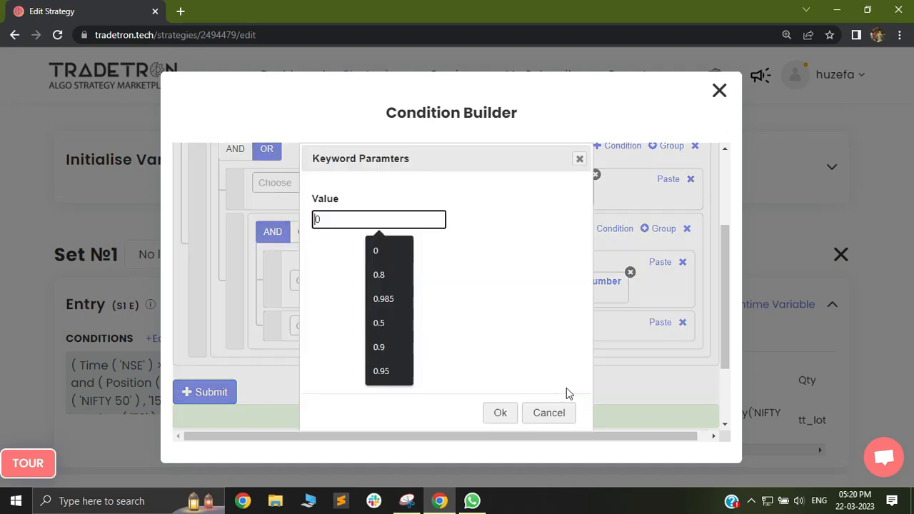
left_click(502, 414)
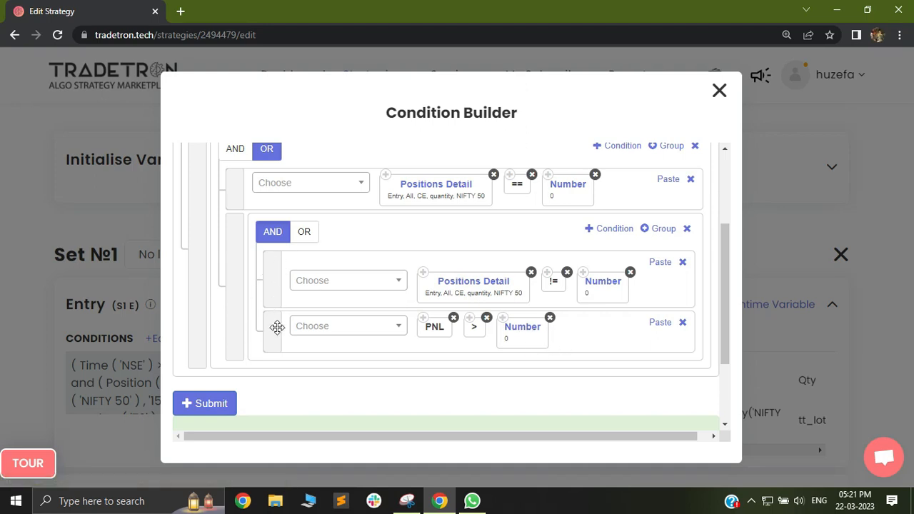
left_click_drag(725, 293, 725, 276)
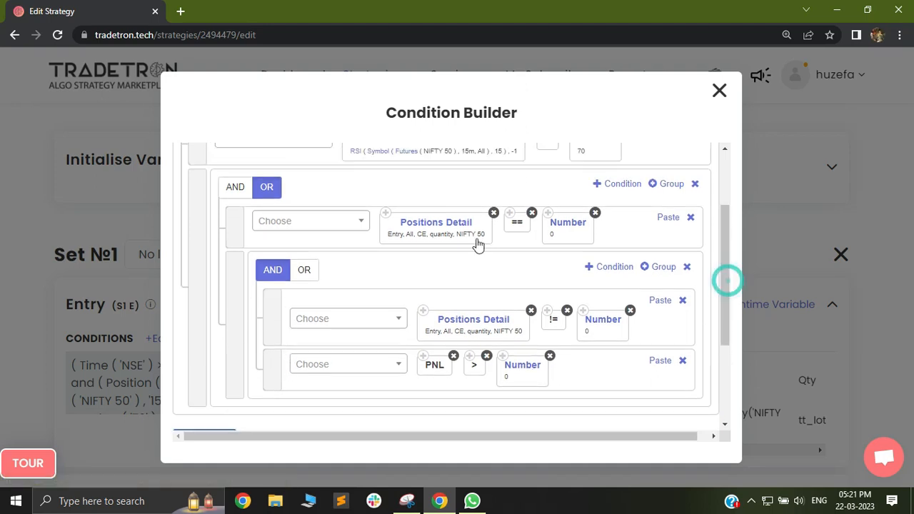